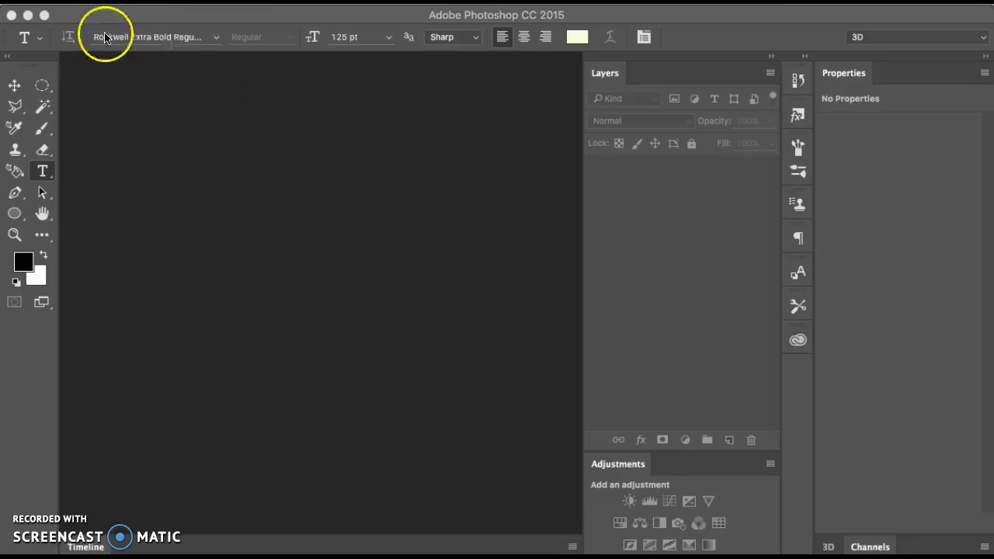
Step: Open the photo pexels-photo-13975.jpeg from the Desktop
click(163, 15)
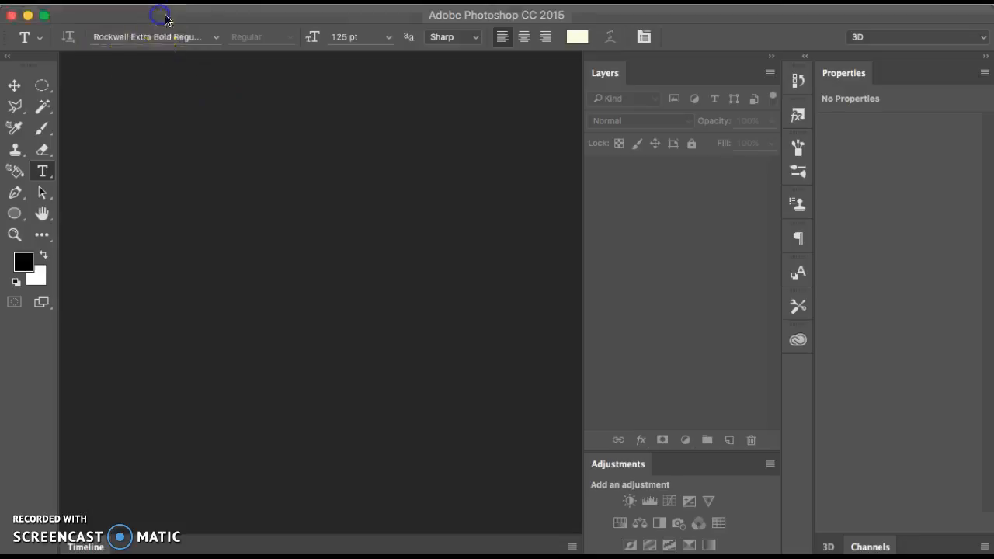
double_click(217, 231)
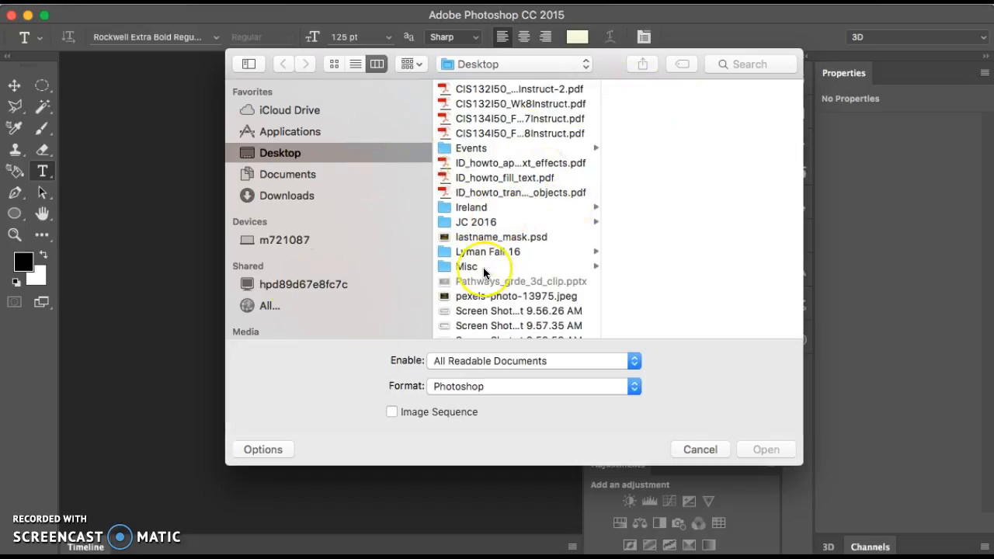
scroll(483, 271, down, 5)
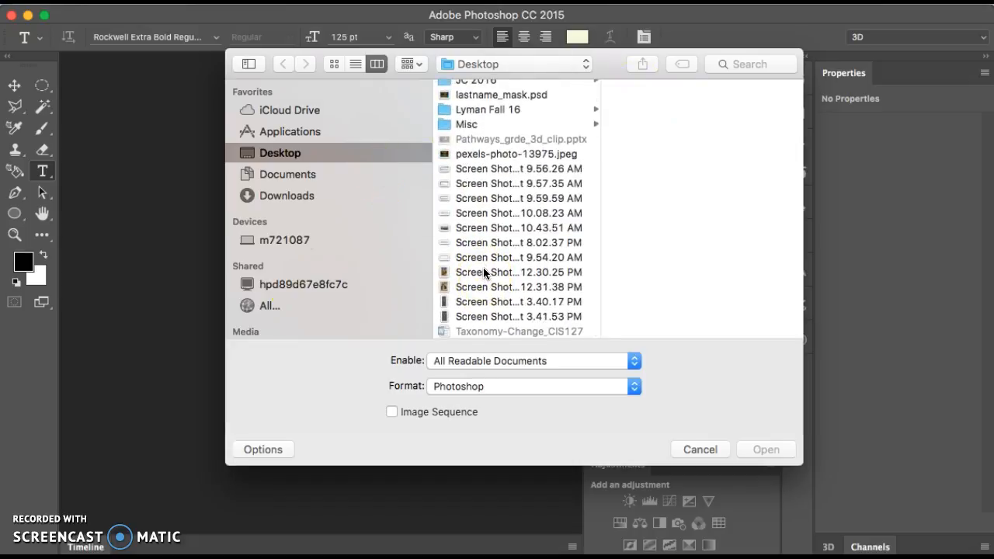
click(477, 154)
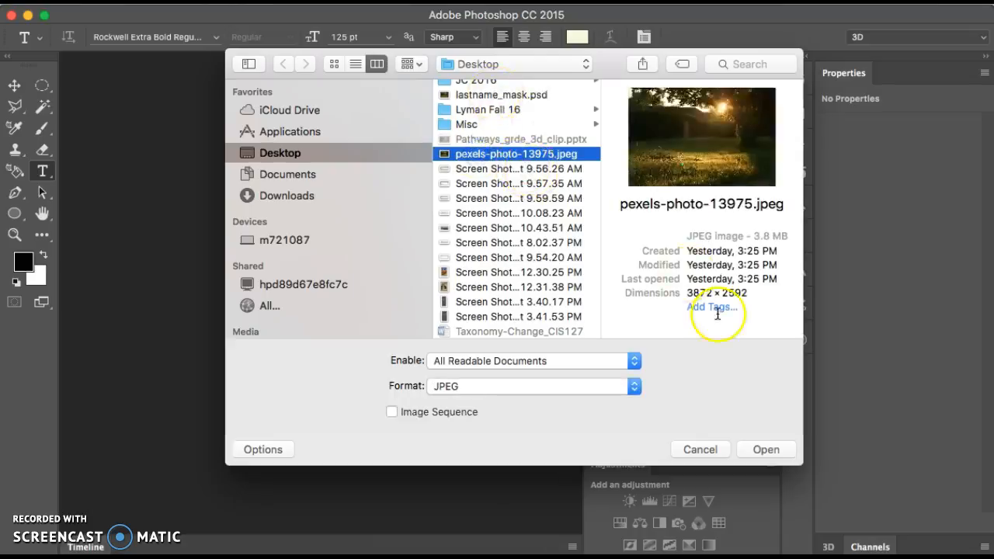
click(764, 449)
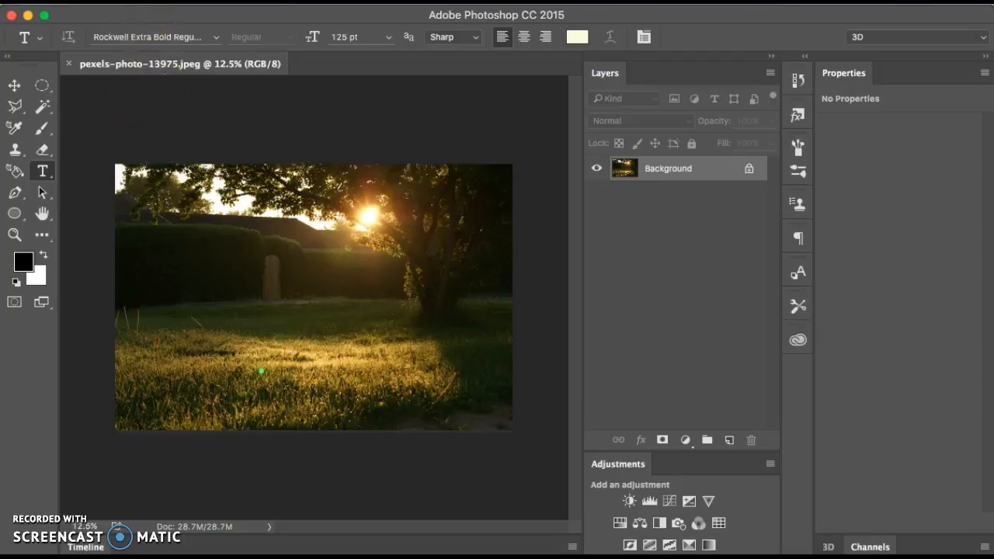
Step: Save the photo to the Desktop as lastname_mask.psd in Photoshop format, replacing the existing file
click(146, 2)
click(174, 163)
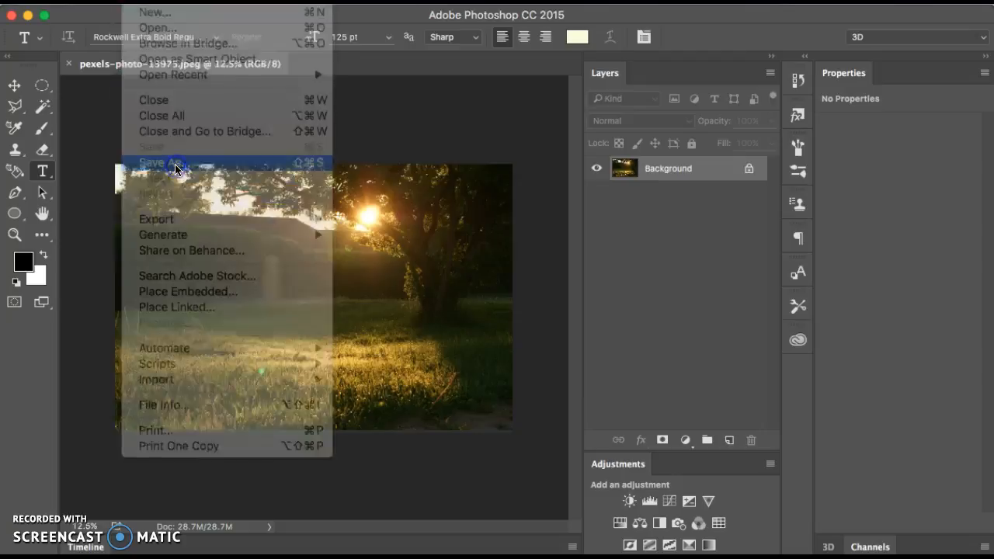
text(lastname_)
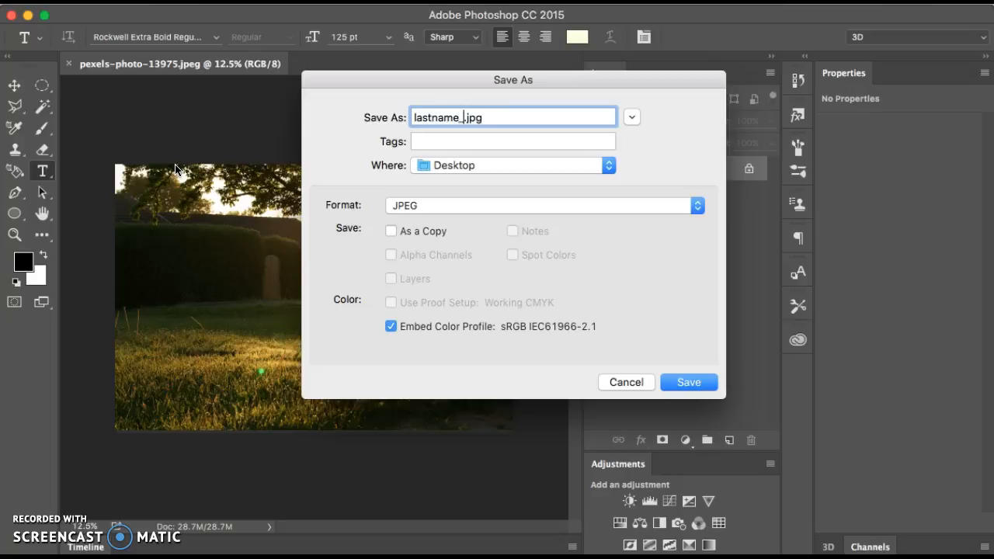
text(mask)
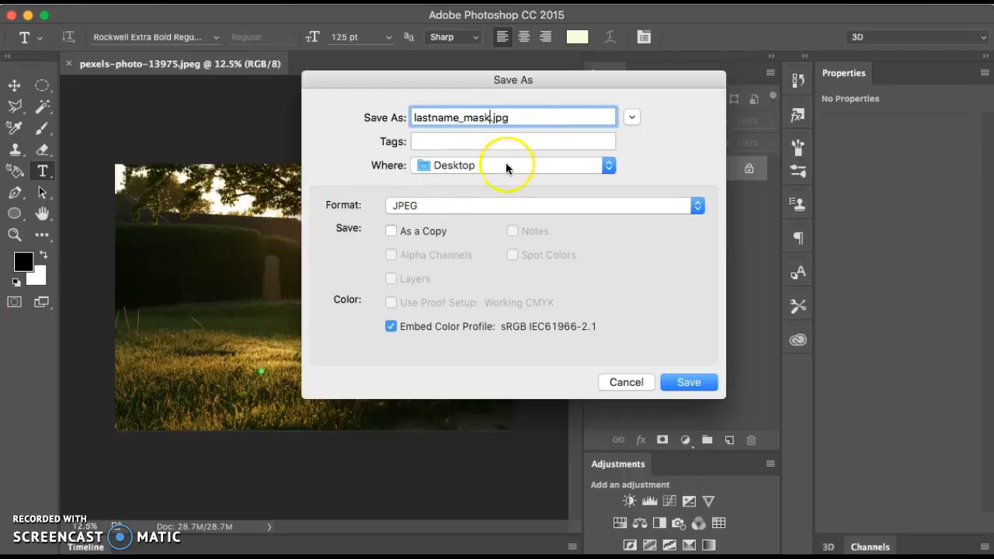
click(564, 205)
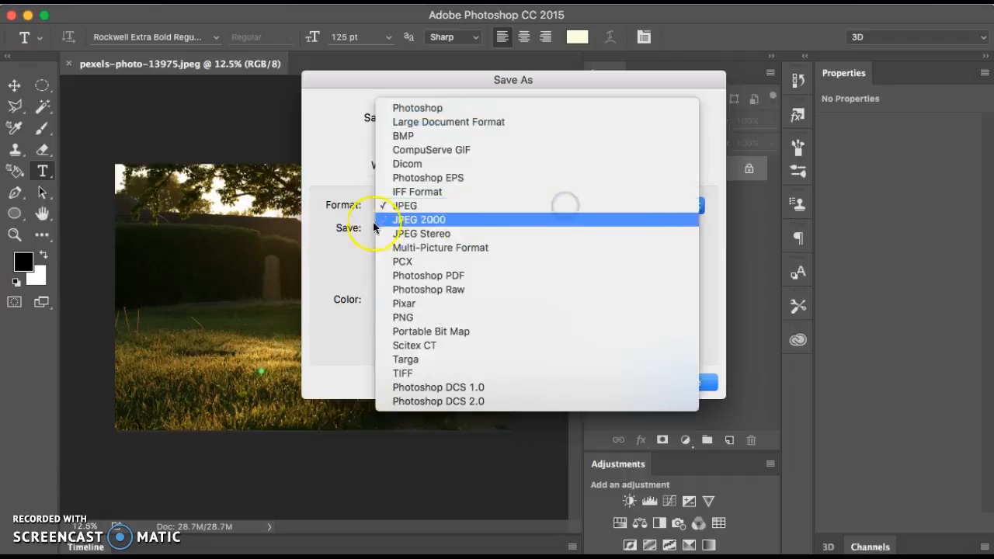
click(409, 108)
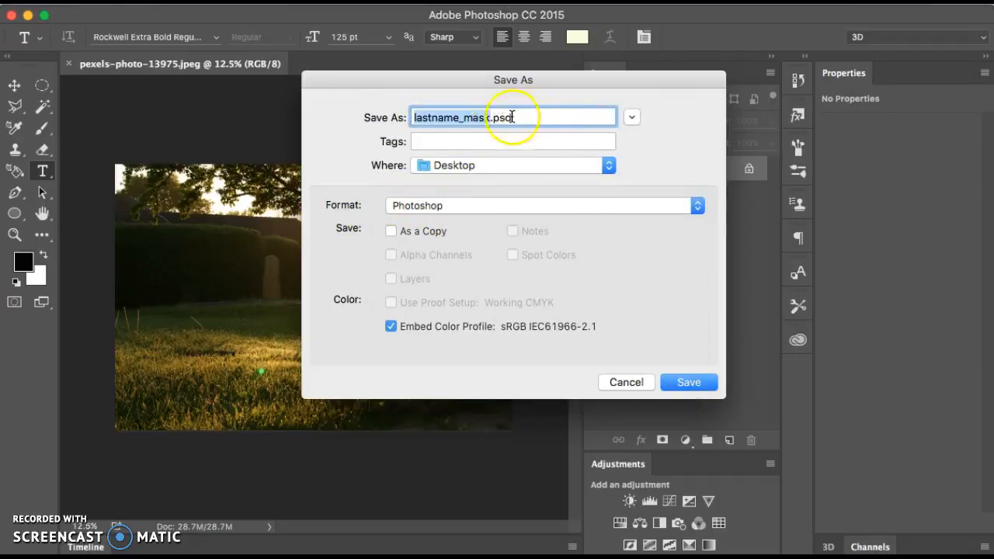
click(689, 382)
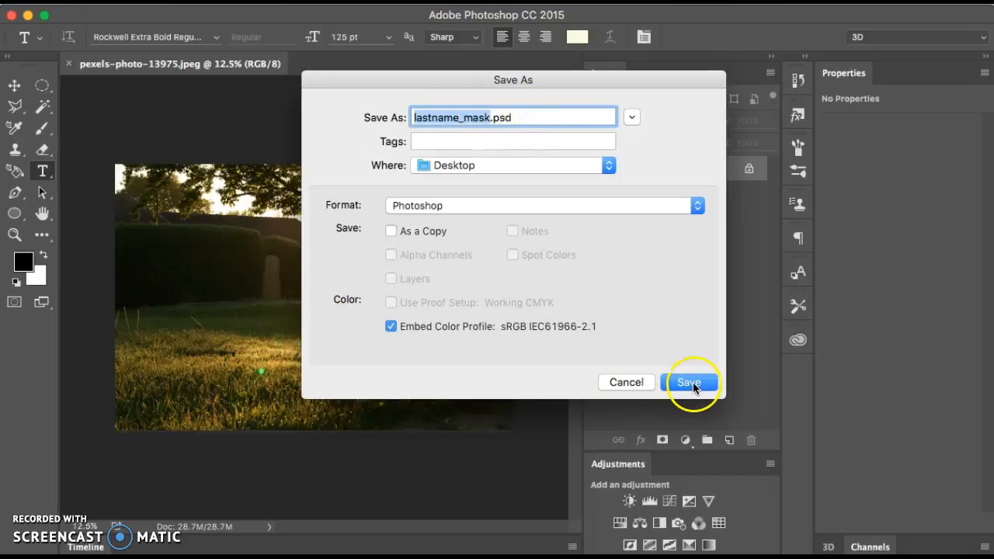
click(633, 188)
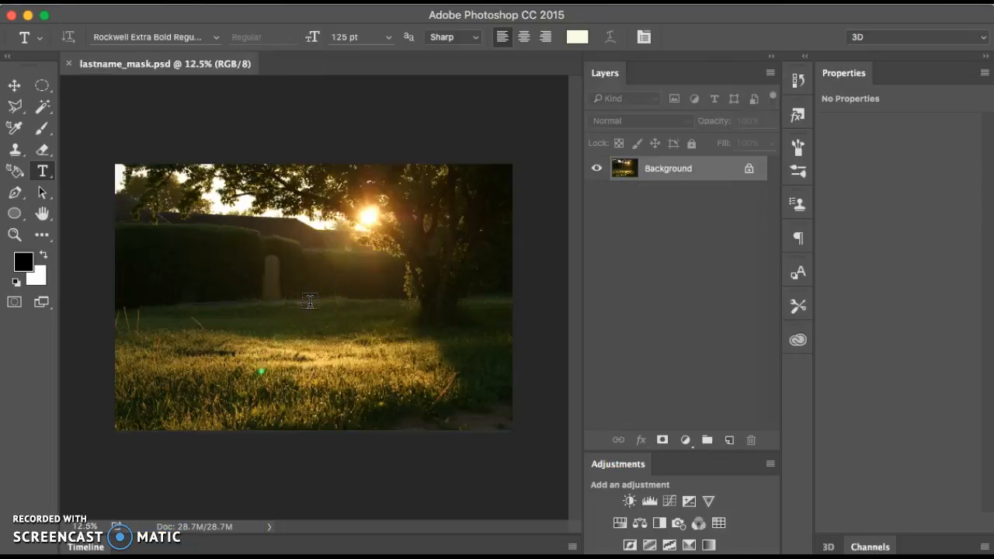
Step: Duplicate the Background layer and rename the copy "mask"
click(627, 175)
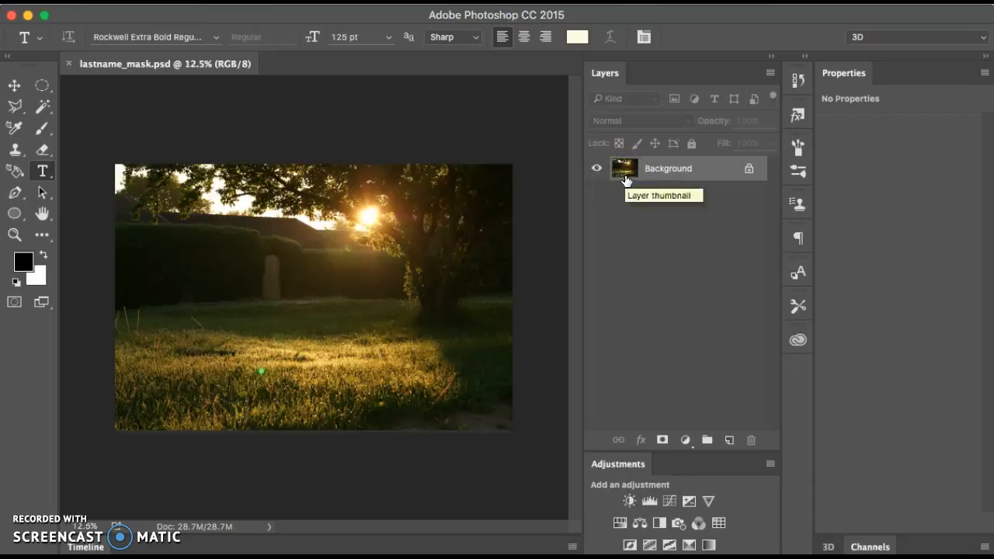
key(super+j)
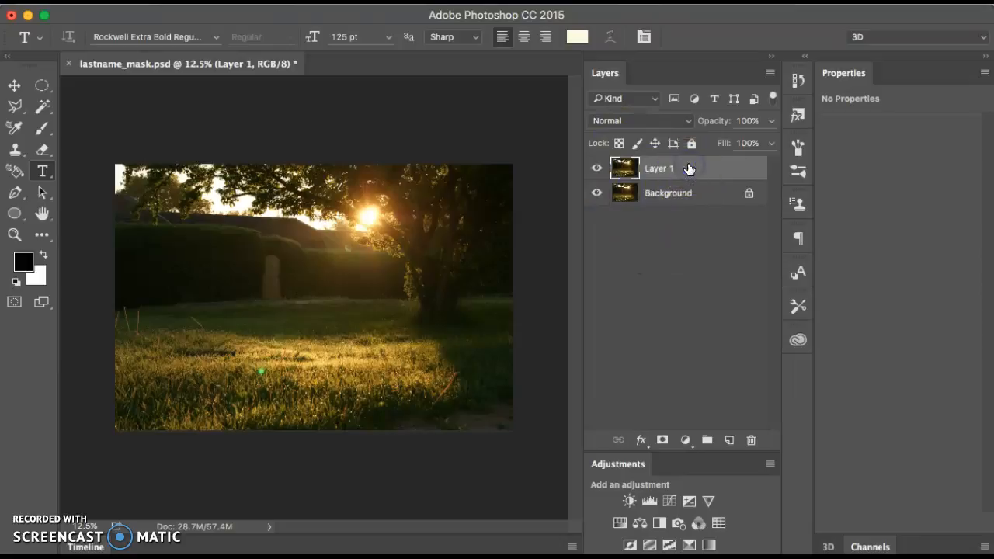
click(658, 251)
double_click(660, 169)
text(mask)
key(Return)
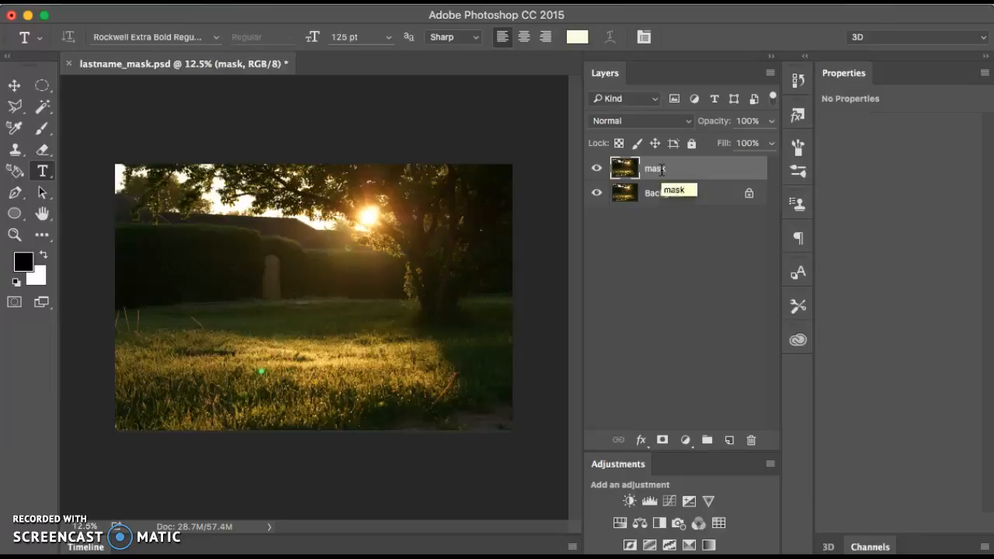
Step: Create a clipping mask from the mask layer onto the Background layer
click(698, 171)
click(259, 3)
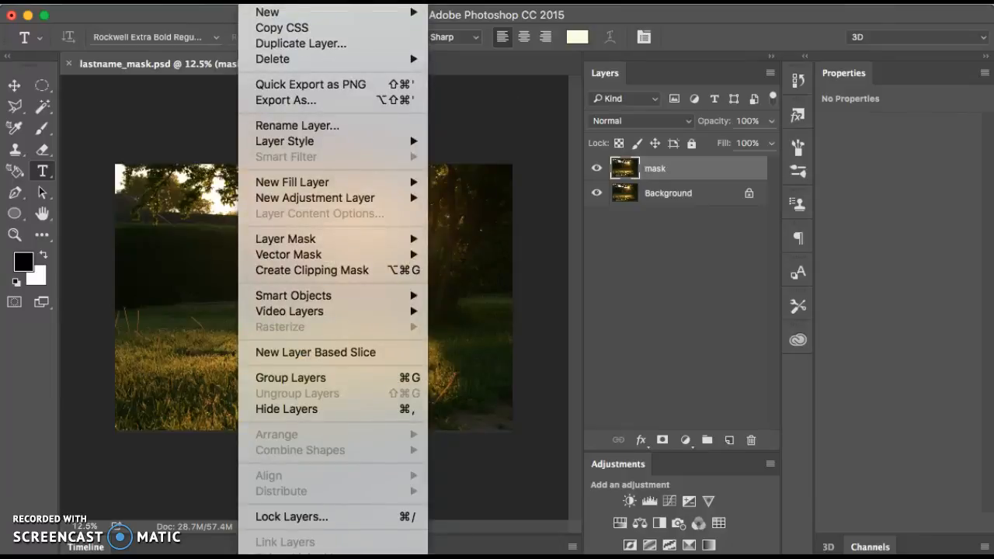
click(301, 269)
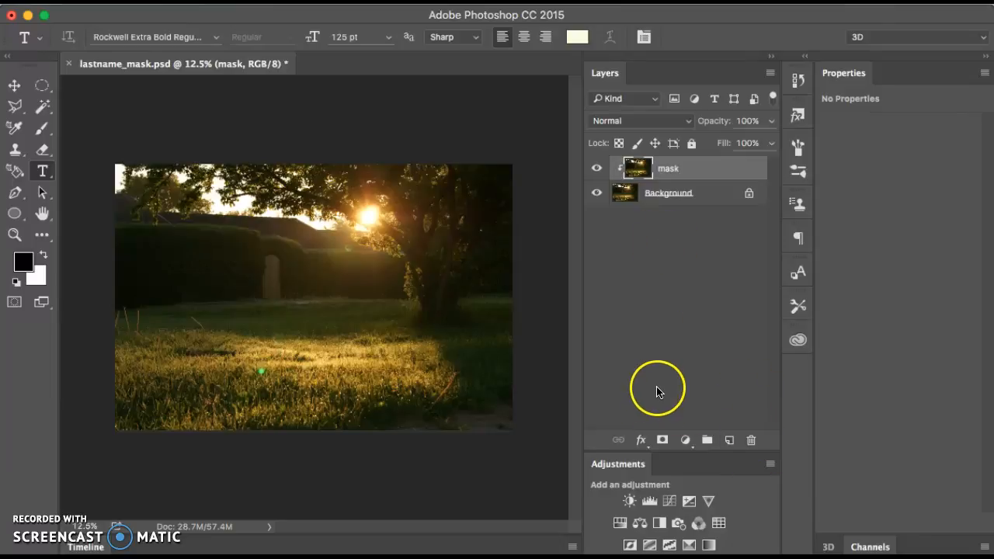
Step: Add a Gradient Overlay effect to the mask layer, keeping the photo in view beside the layer style settings
click(641, 443)
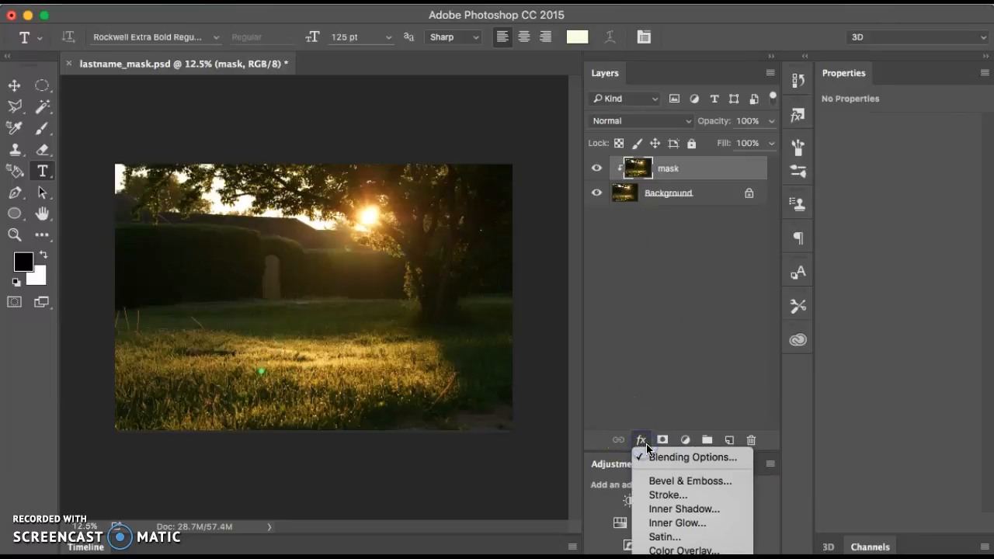
click(666, 461)
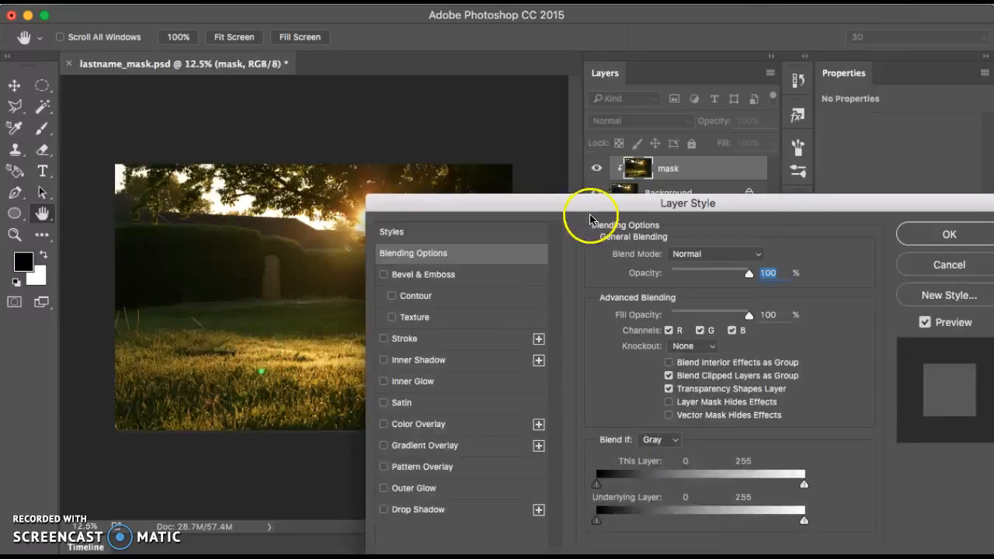
drag(583, 205, 524, 165)
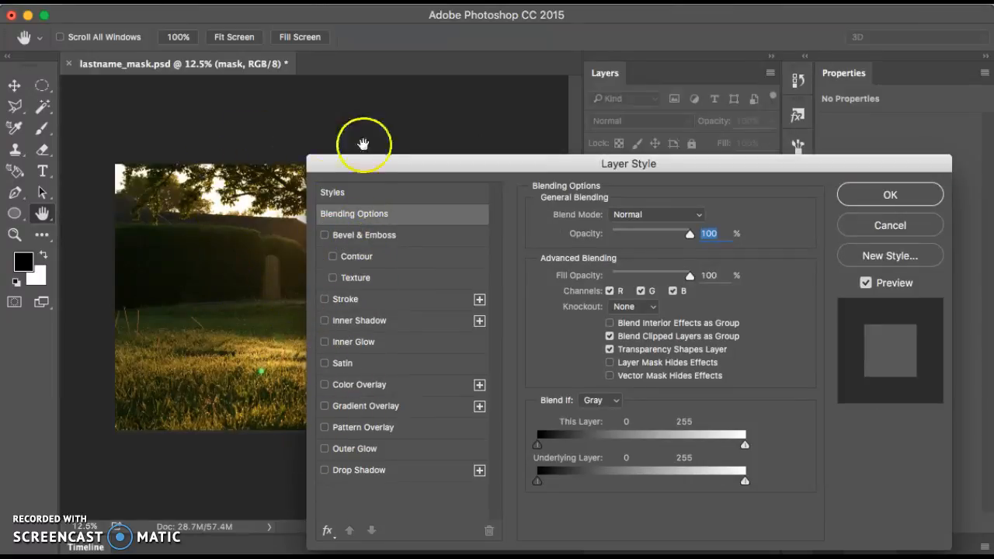
drag(368, 164, 440, 167)
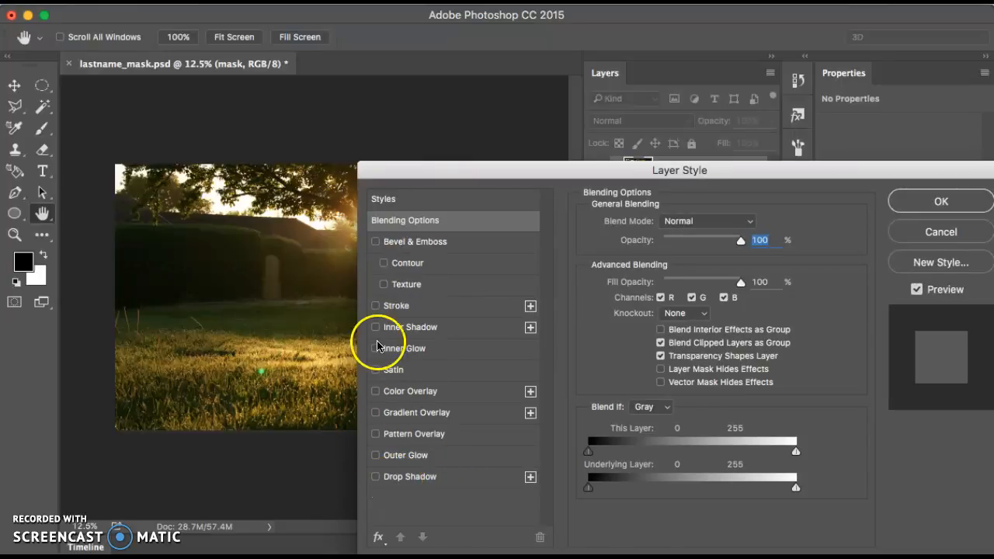
click(426, 412)
drag(576, 177, 734, 261)
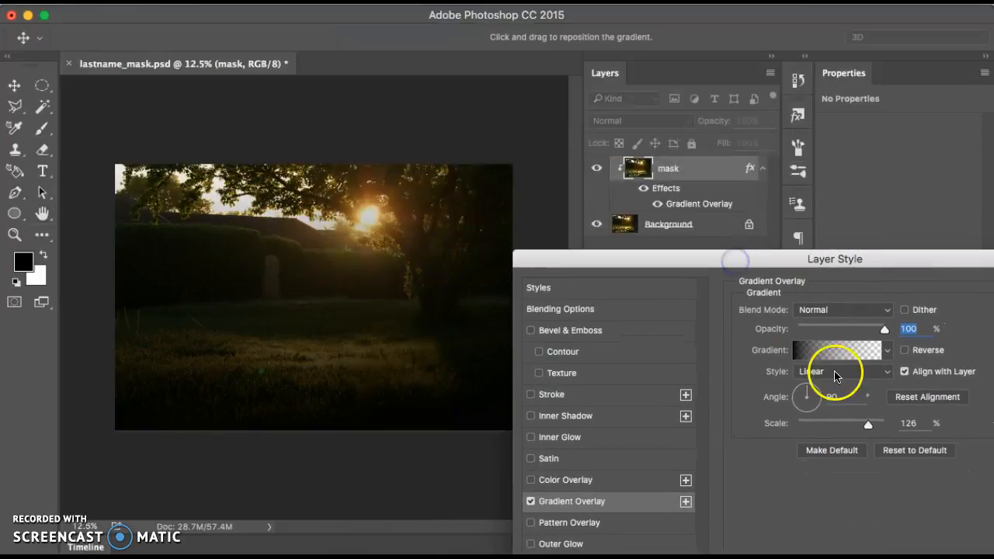
Step: Try the transparent, red-green and black-to-white gradient presets on the overlay and lower its opacity to 63%
click(886, 350)
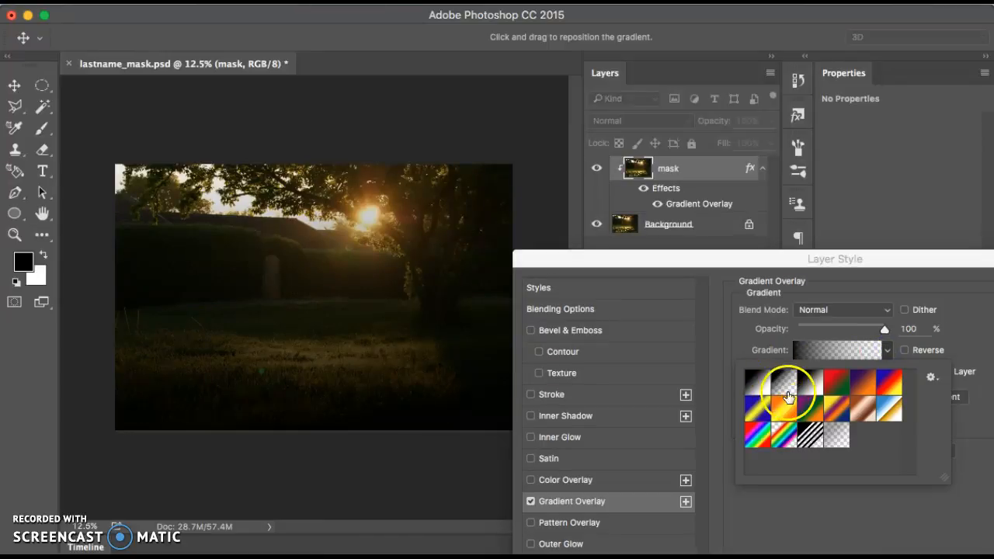
click(835, 434)
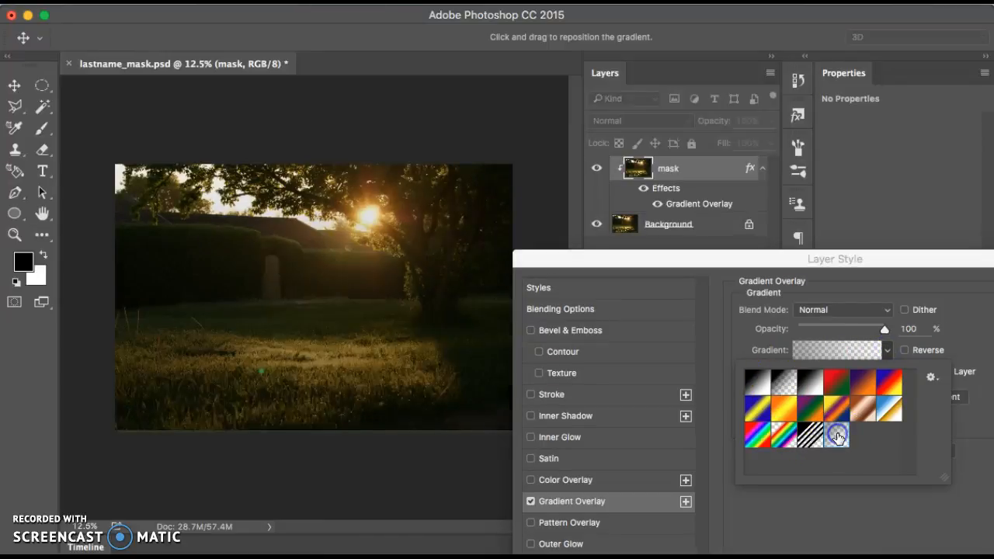
click(783, 381)
click(836, 382)
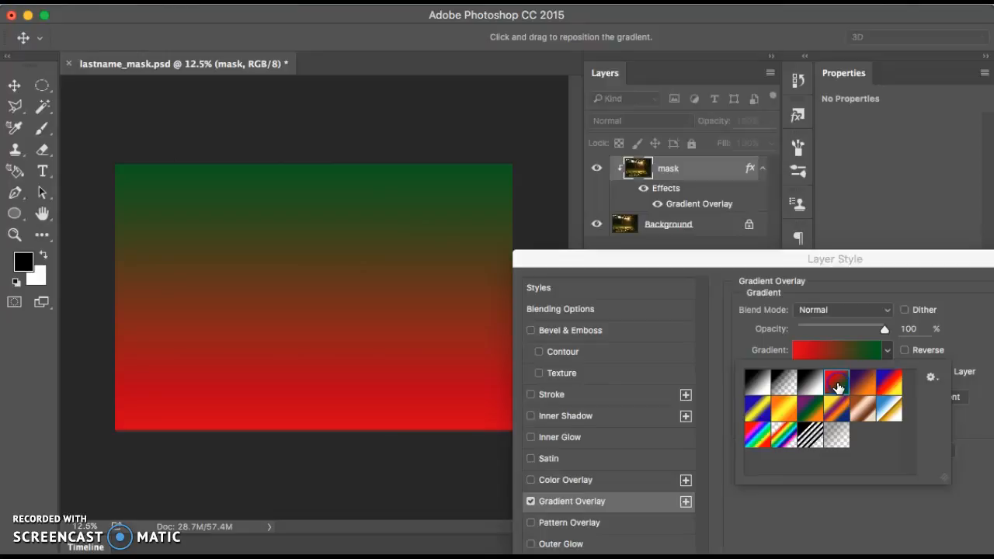
click(810, 380)
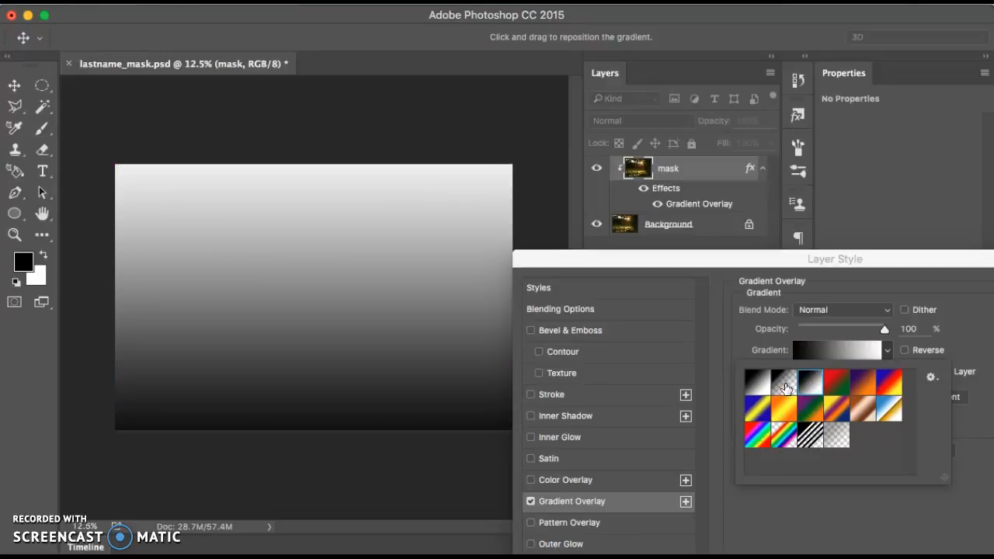
click(882, 330)
drag(882, 329, 851, 334)
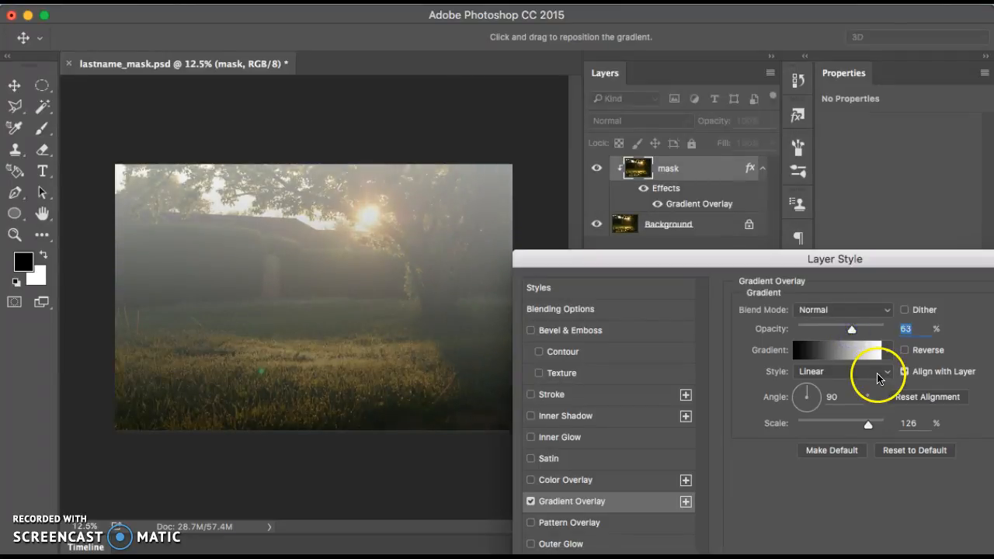
Step: Try the orange-yellow, blue-yellow, rainbow, blue-gold and copper gradient presets on the overlay at 63% opacity
click(886, 350)
click(782, 415)
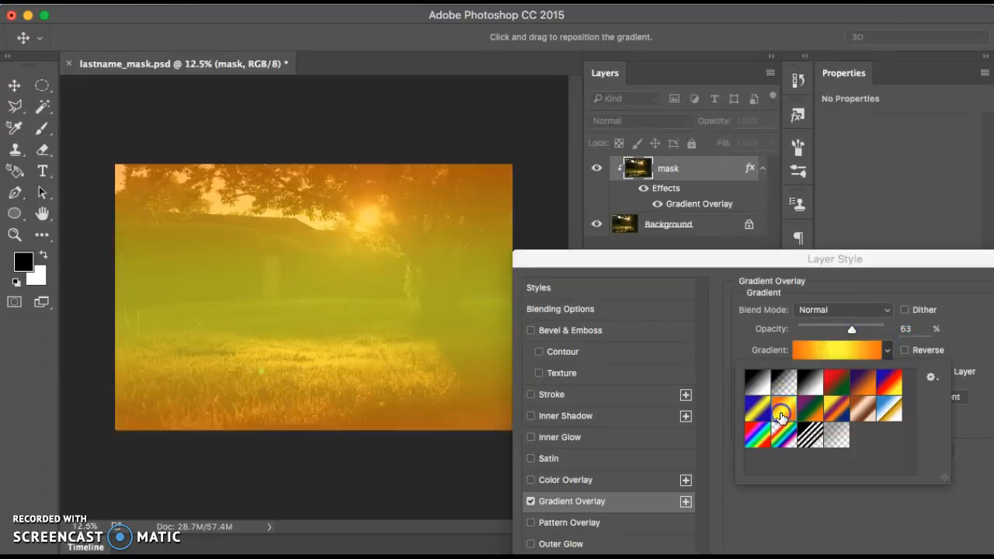
click(756, 409)
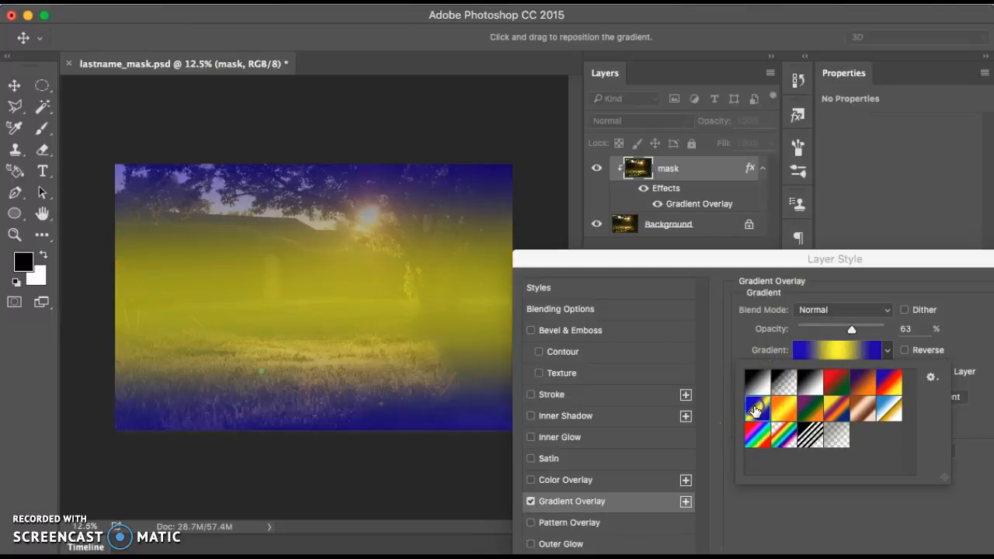
click(757, 438)
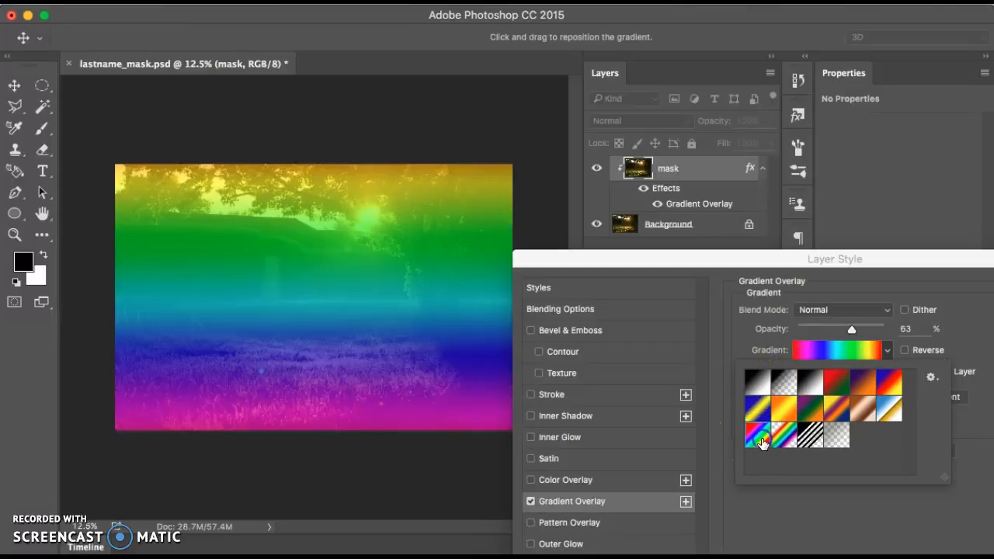
click(898, 410)
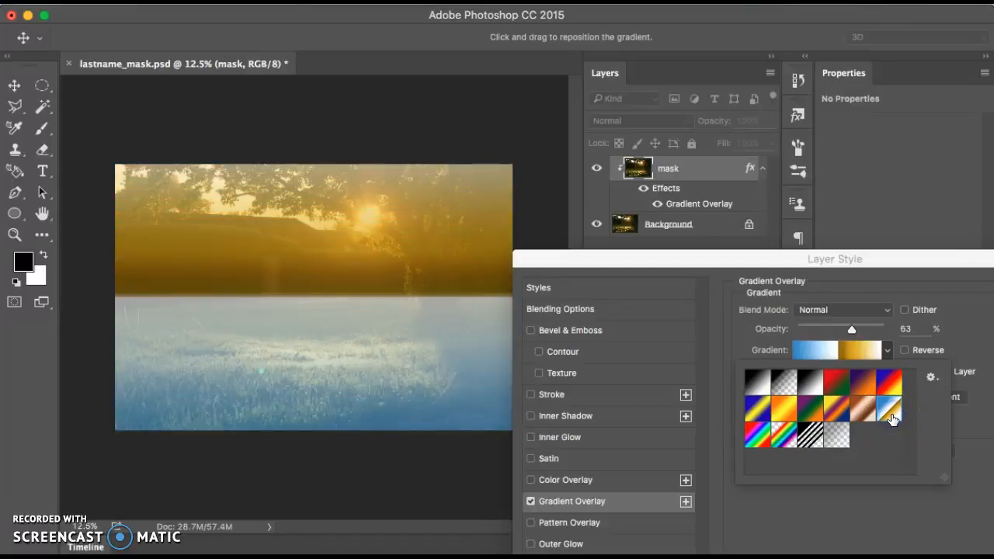
click(860, 407)
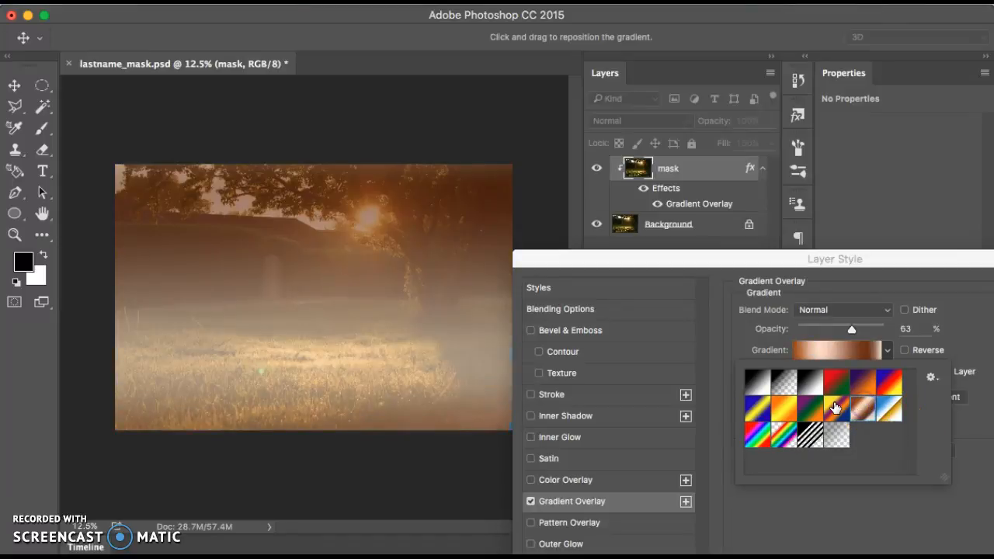
mouse_move(850, 328)
mouse_down()
mouse_move(840, 333)
mouse_move(851, 329)
mouse_up()
Step: Apply the black-to-transparent gradient preset to the overlay and set its opacity to 80%
click(887, 352)
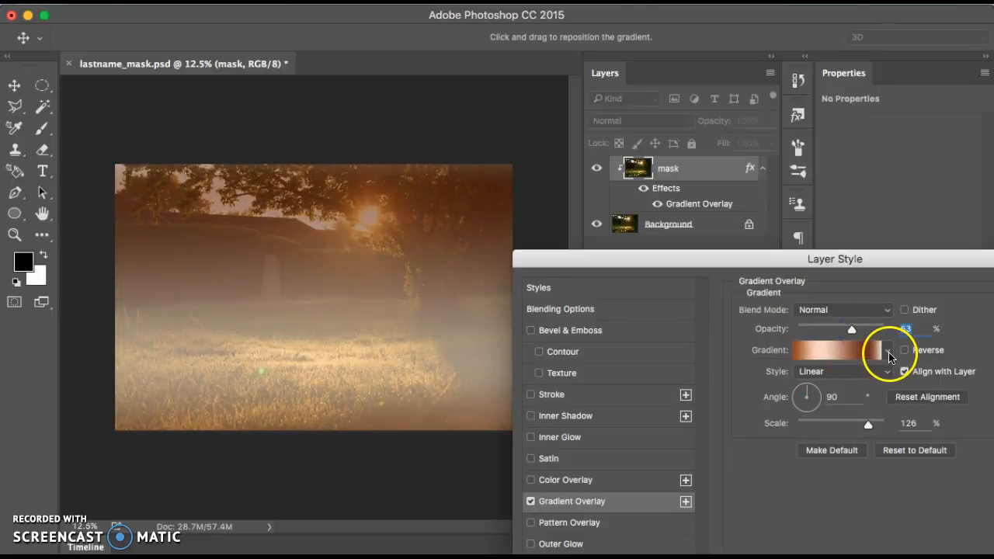
click(786, 384)
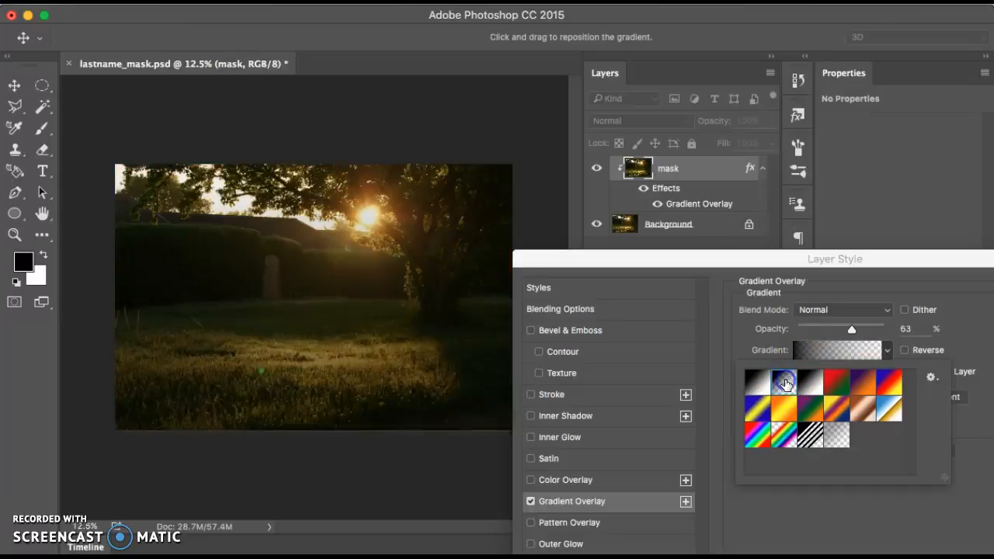
mouse_move(851, 329)
mouse_down()
mouse_move(873, 333)
mouse_move(777, 329)
mouse_move(864, 330)
mouse_up()
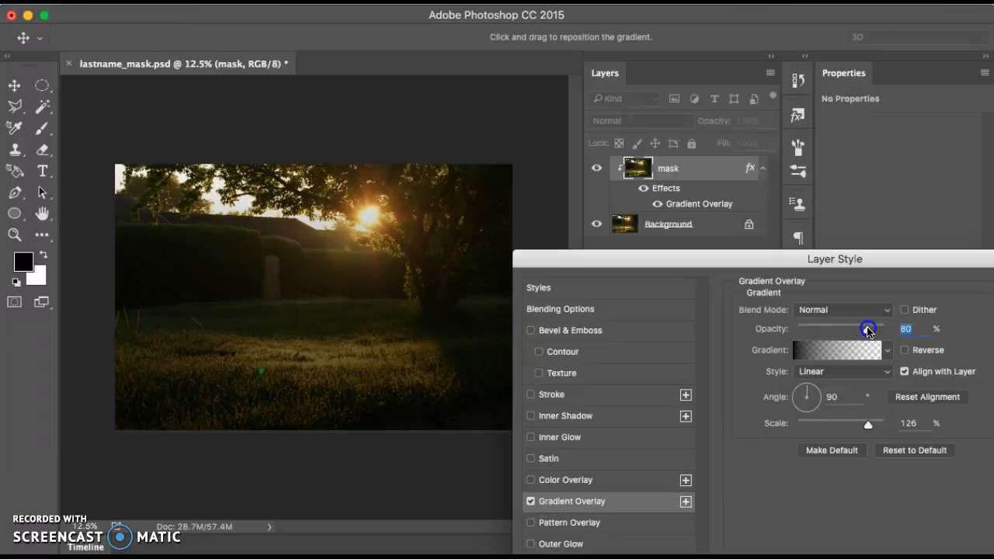
Step: Add a Bevel & Emboss Texture effect to the mask layer, trying the grainy pattern before choosing the white pattern with black dots
drag(932, 256, 773, 158)
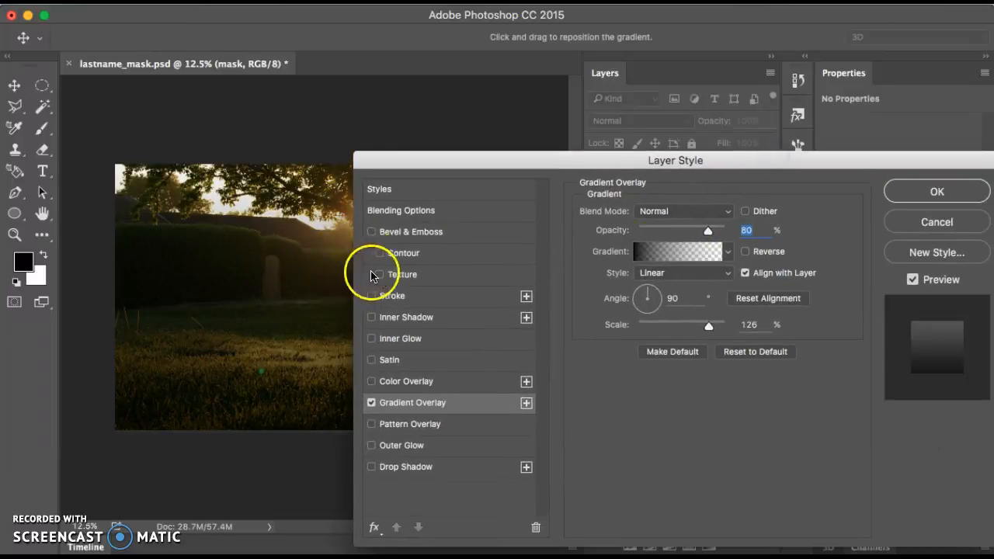
click(404, 274)
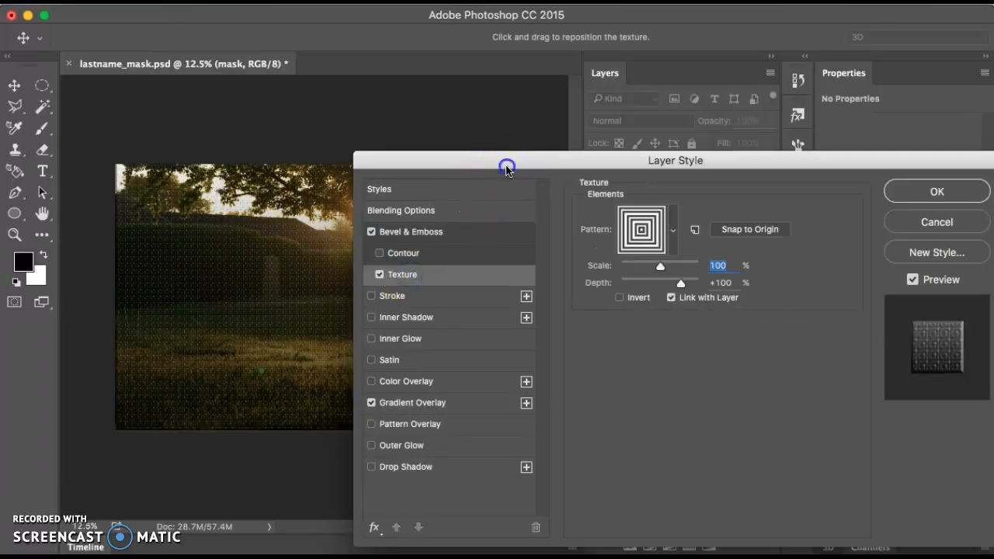
drag(506, 169, 651, 216)
click(815, 279)
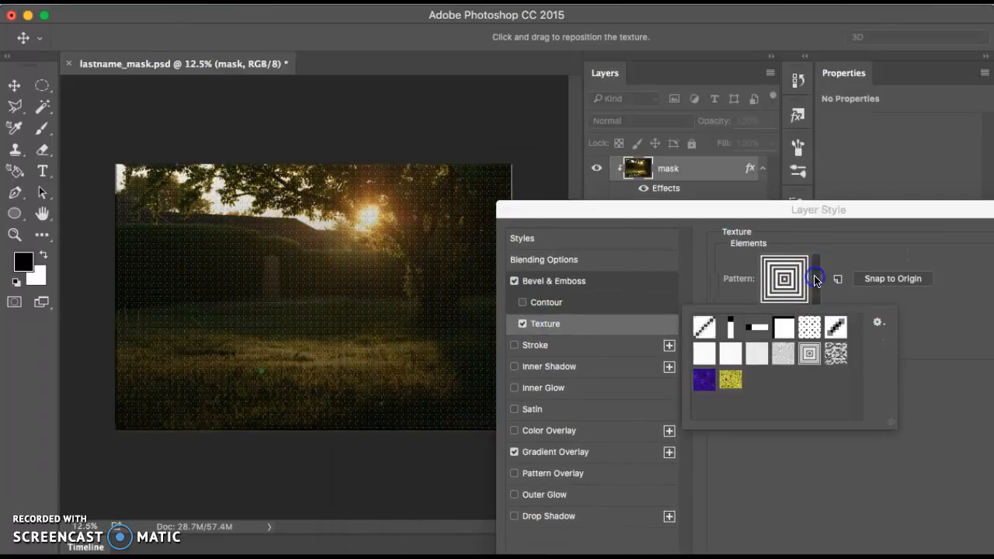
click(782, 353)
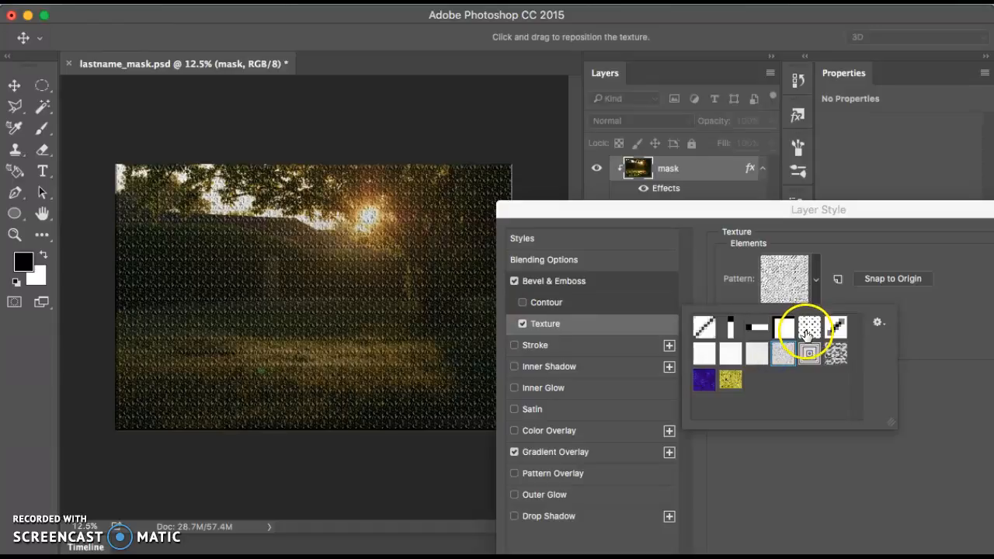
click(807, 329)
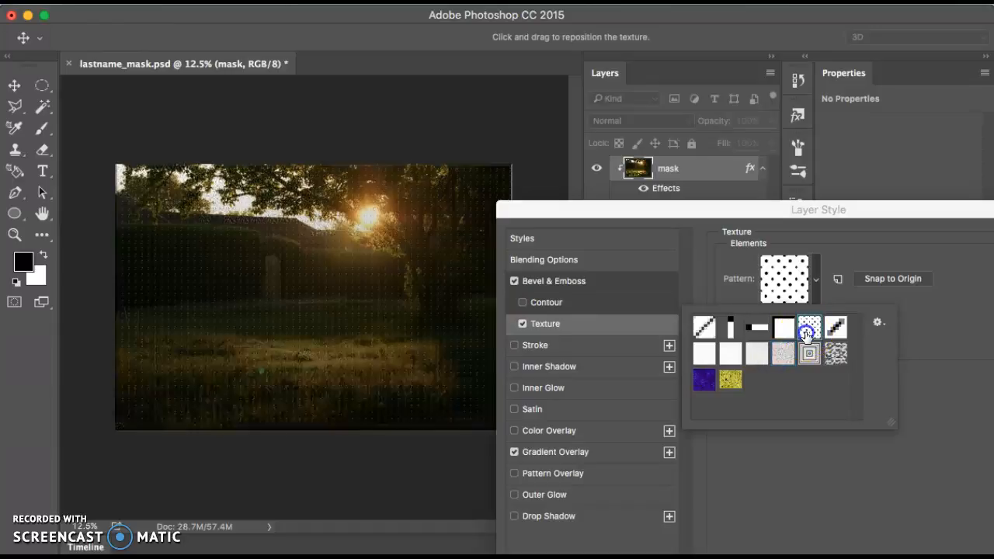
Step: Reduce the dotted texture's depth, fine-tune its scale near 100%, and apply the layer style to the mask layer
click(926, 219)
drag(883, 206, 756, 191)
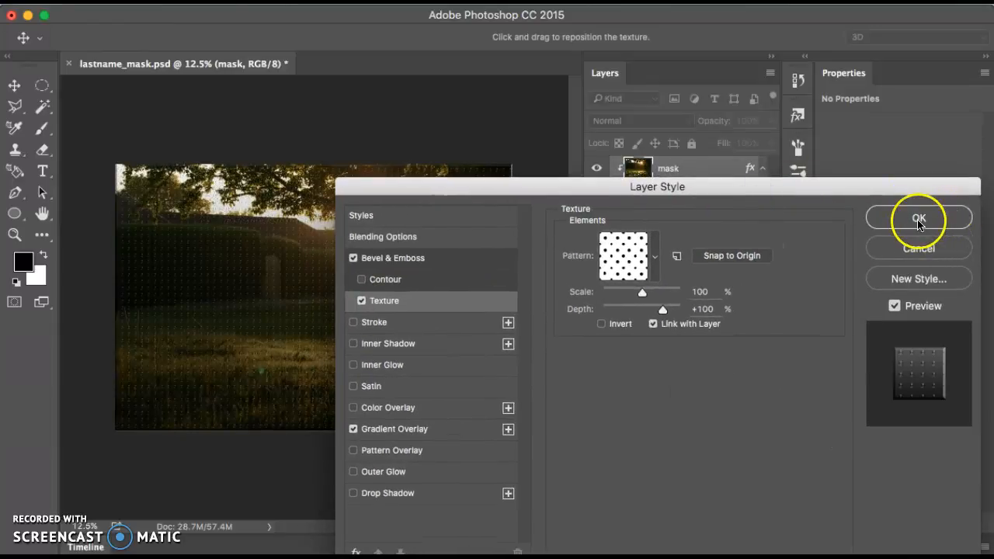
mouse_move(662, 309)
mouse_down()
mouse_move(673, 311)
mouse_move(644, 312)
mouse_up()
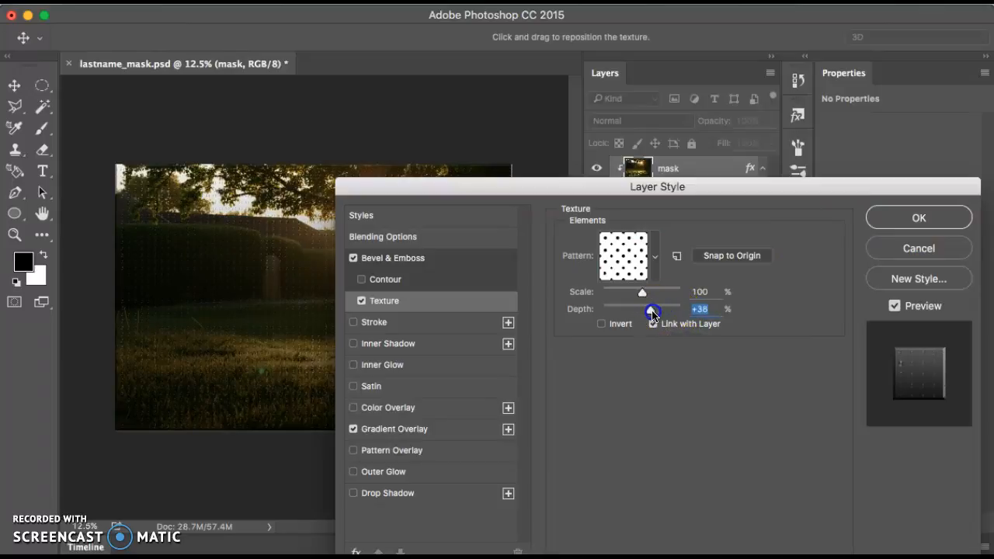
mouse_move(643, 296)
mouse_down()
mouse_move(663, 294)
mouse_move(644, 295)
mouse_up()
click(891, 220)
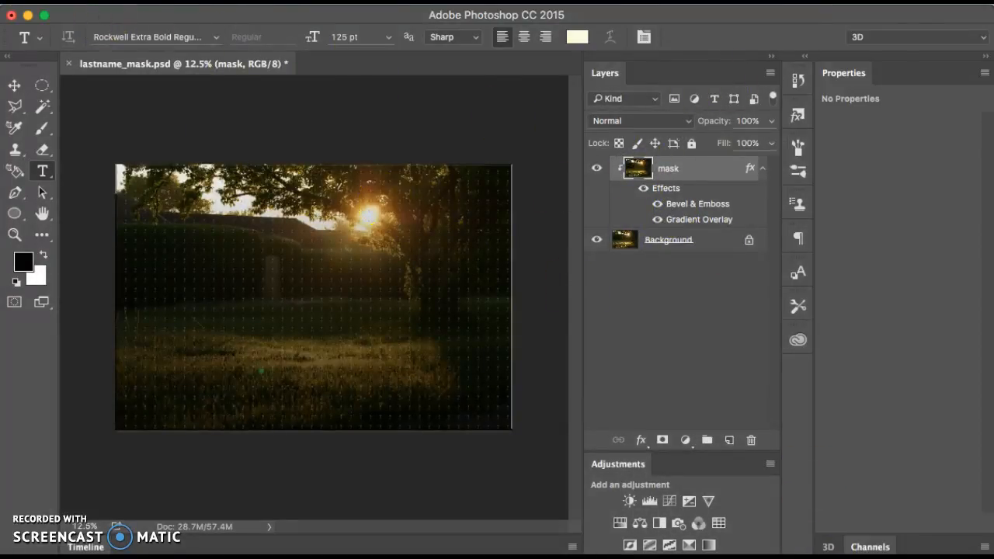
Step: Save lastname_mask.psd with Maximize Compatibility enabled
click(136, 0)
click(144, 151)
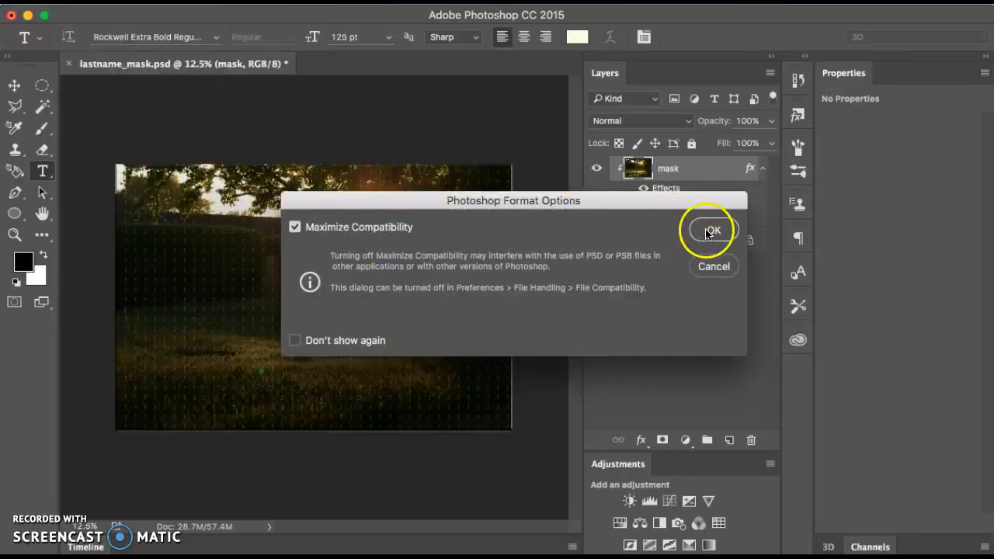
click(705, 227)
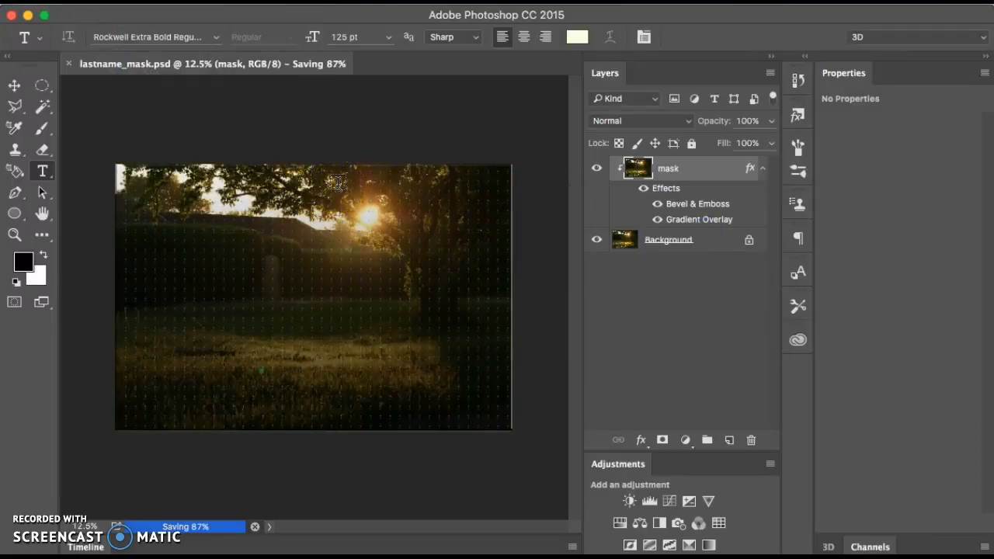